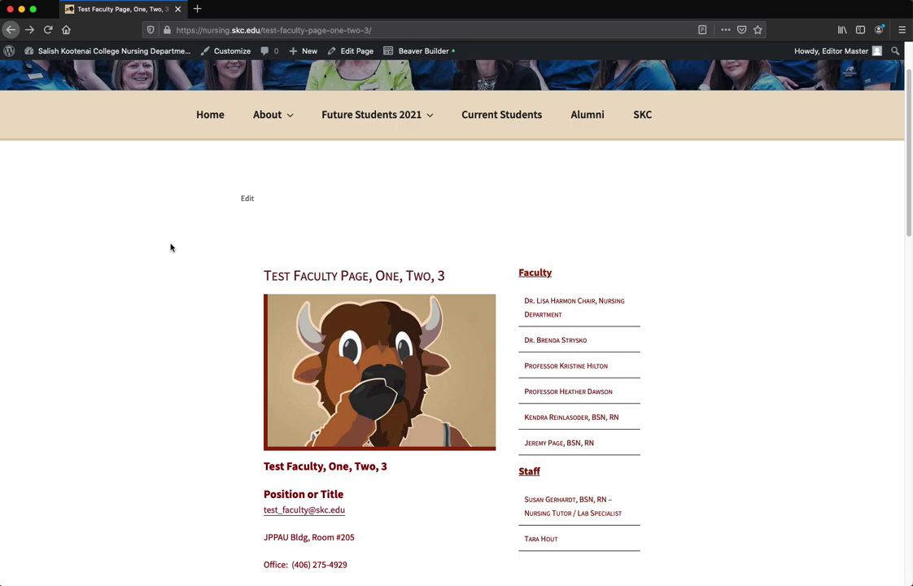
mouse_move(110, 50)
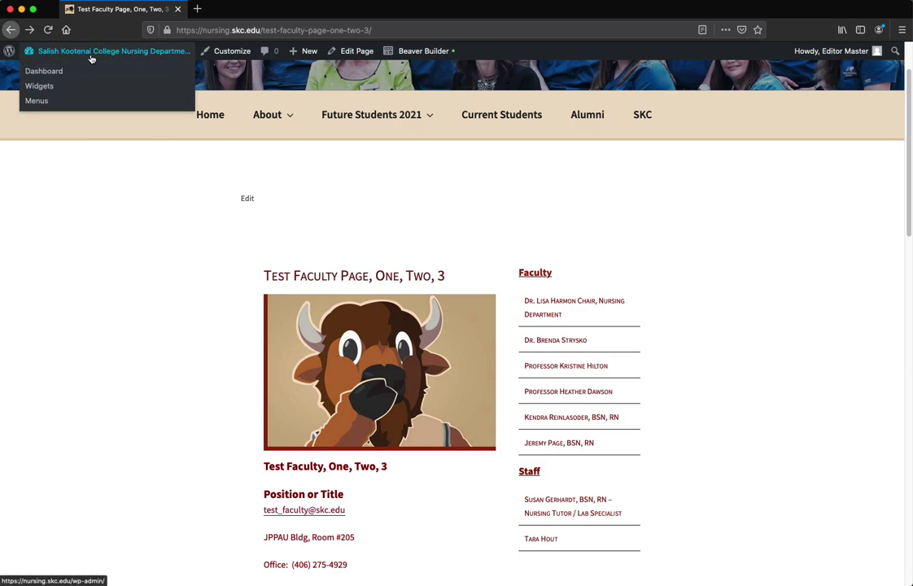
click(91, 56)
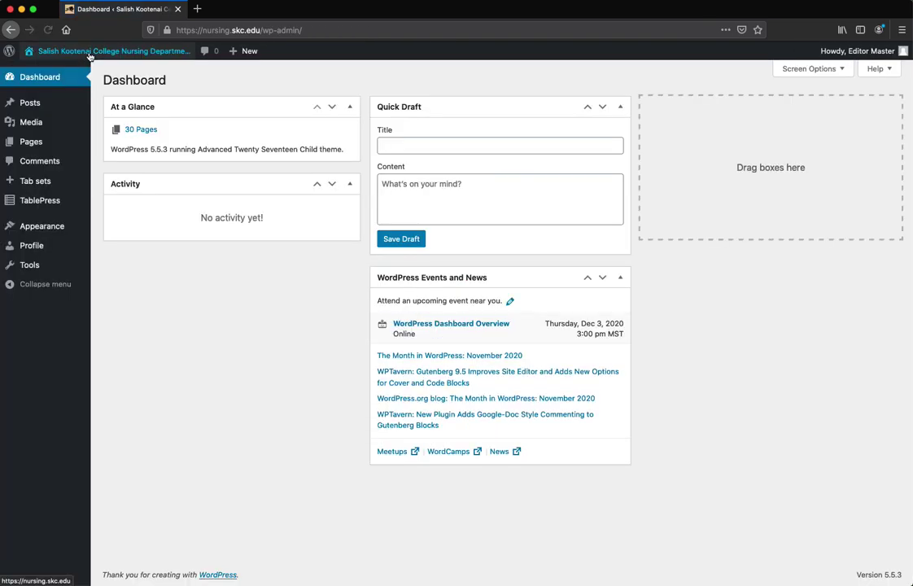
mouse_move(51, 227)
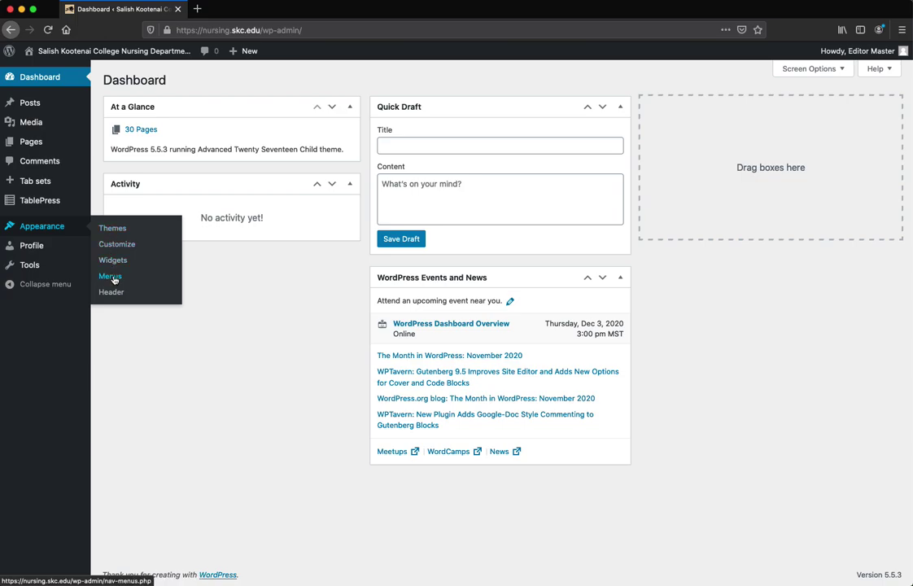
click(12, 32)
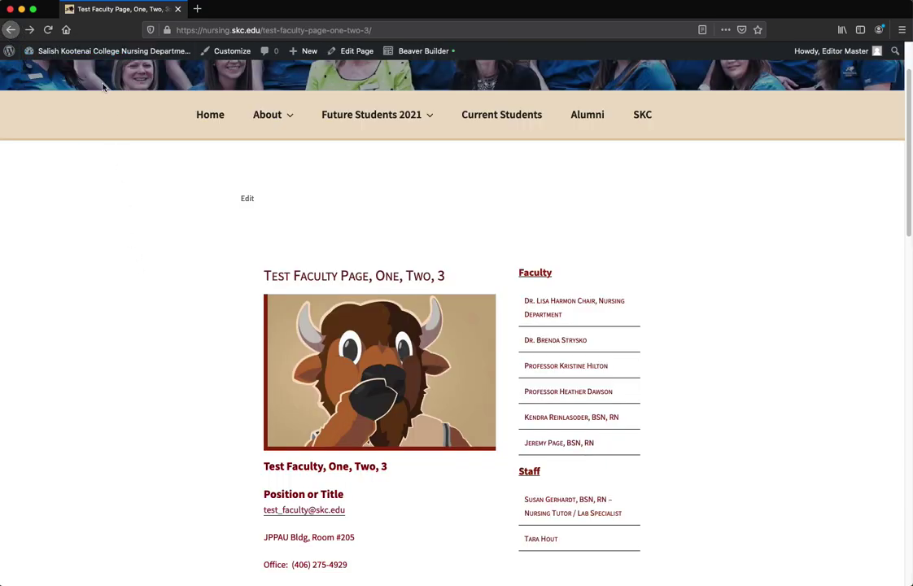
Open the site's menu management and load the Staff menu for editing.
mouse_move(79, 48)
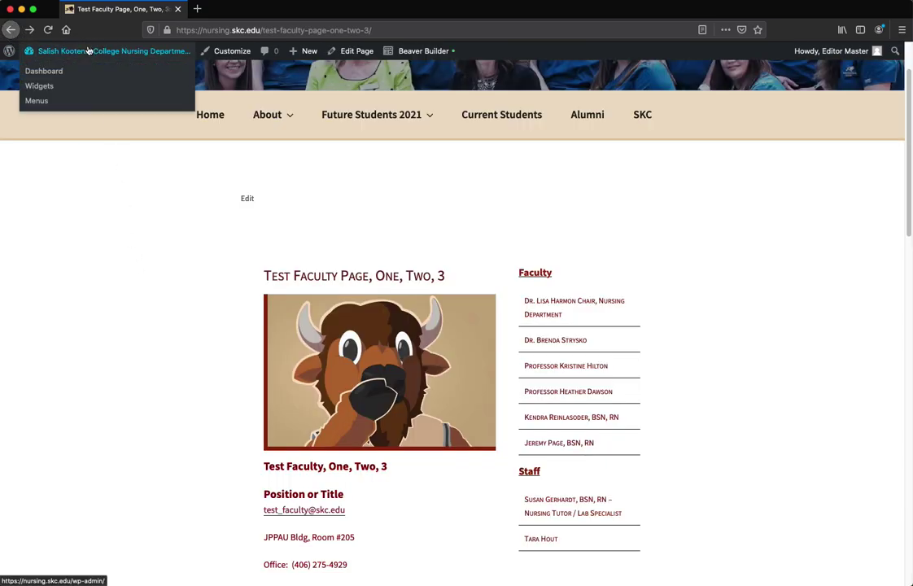
click(43, 104)
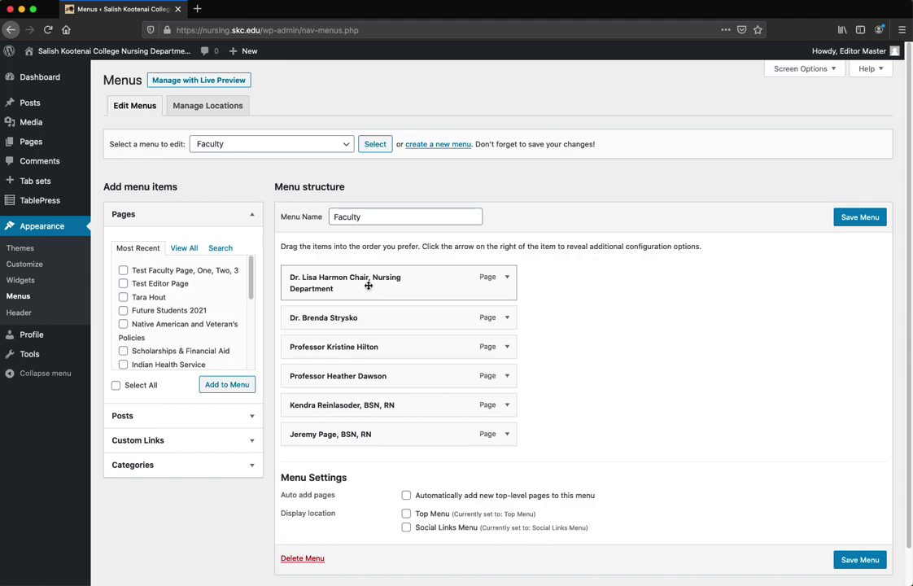
click(290, 146)
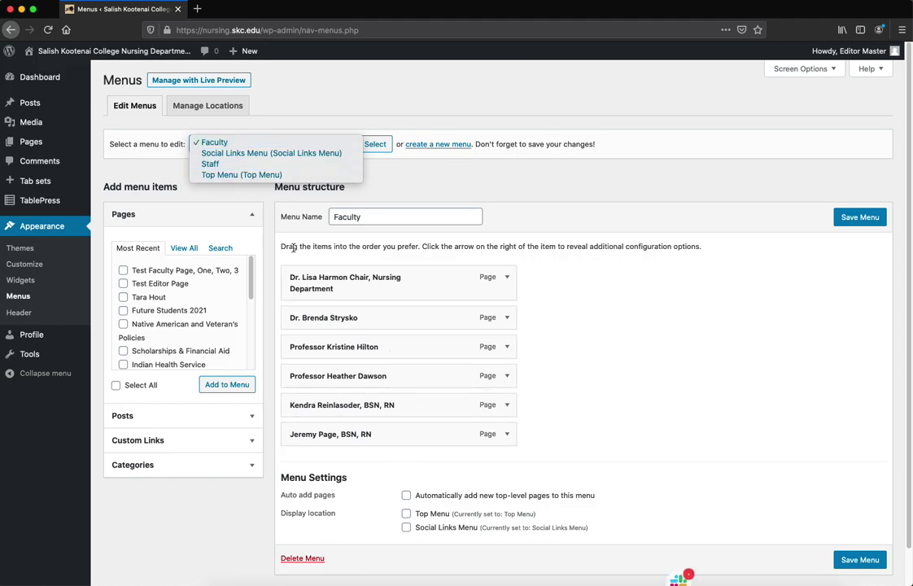
click(218, 166)
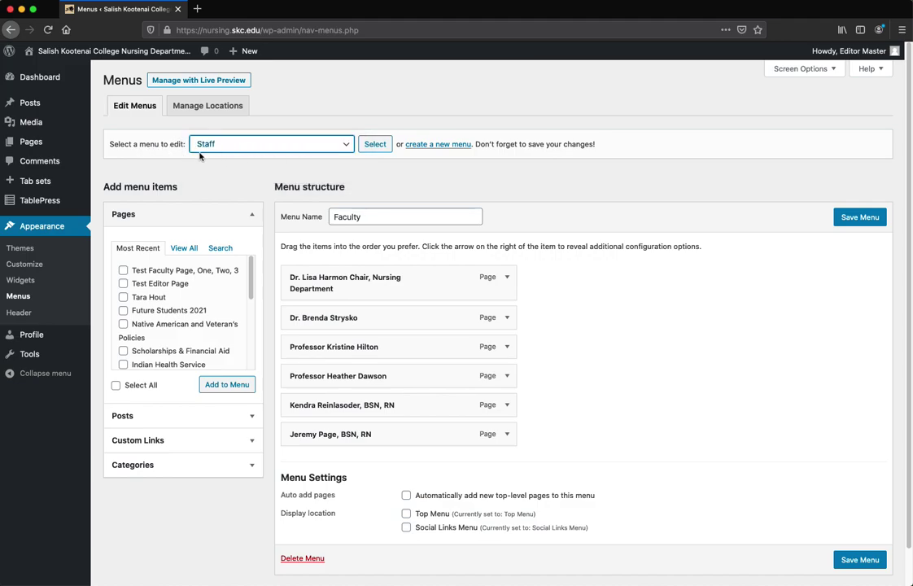
click(244, 148)
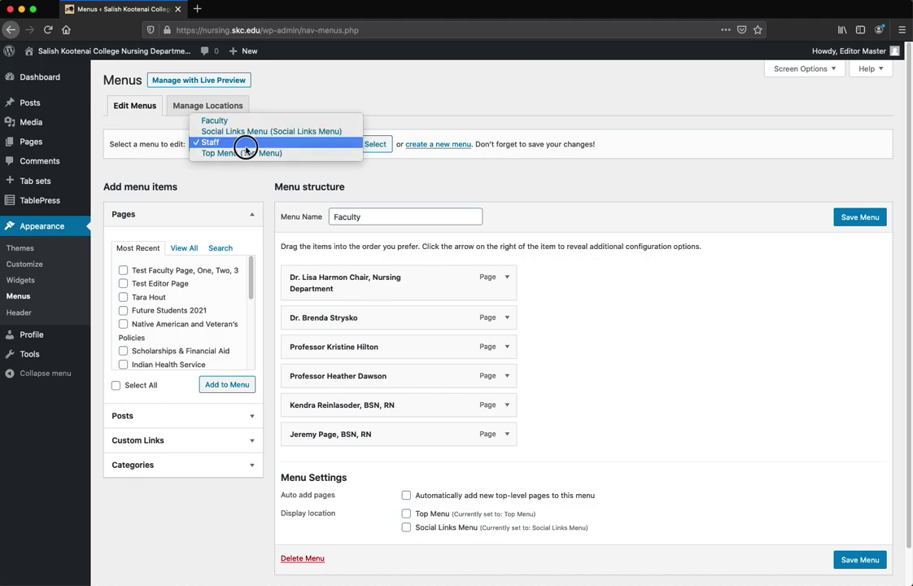
click(242, 144)
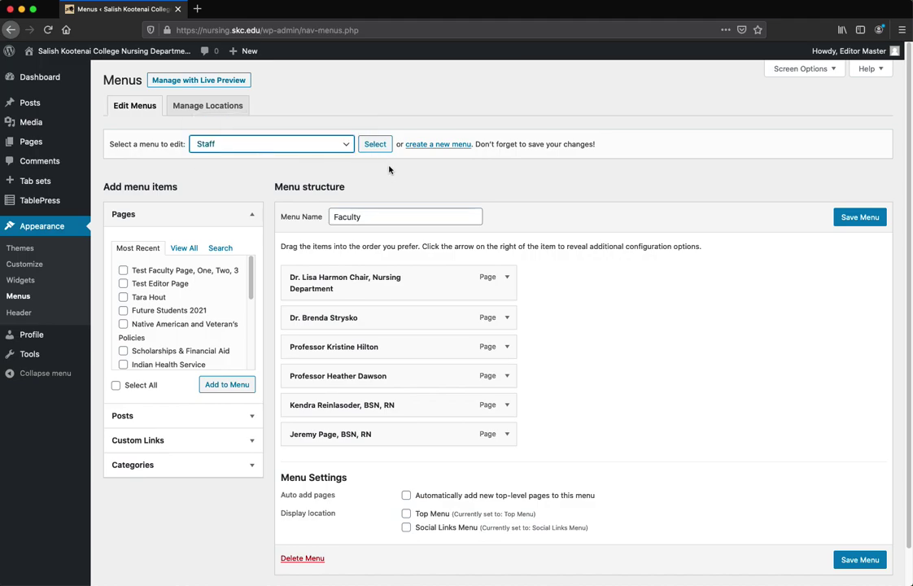
click(376, 145)
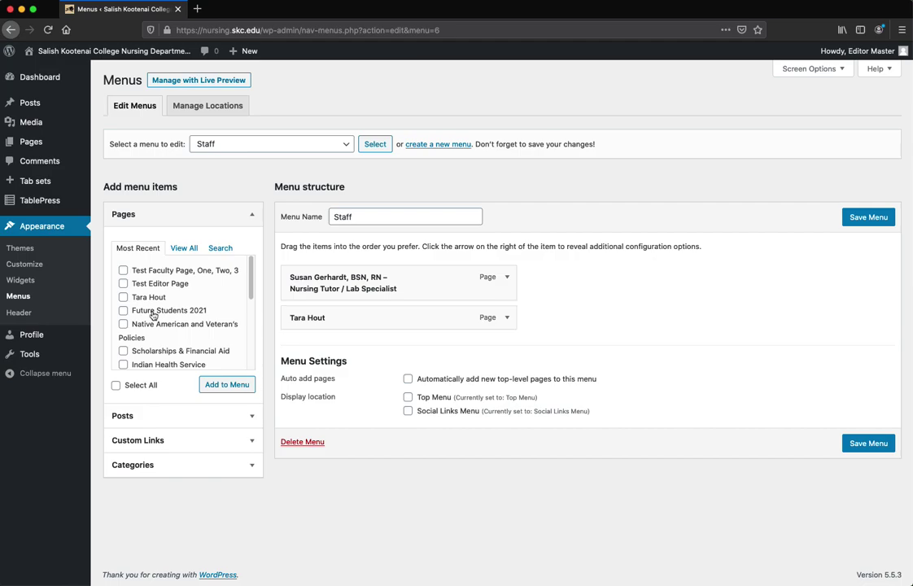
Add the page "Test Faculty Page, One, Two, 3" to the Staff menu and save the menu.
click(123, 270)
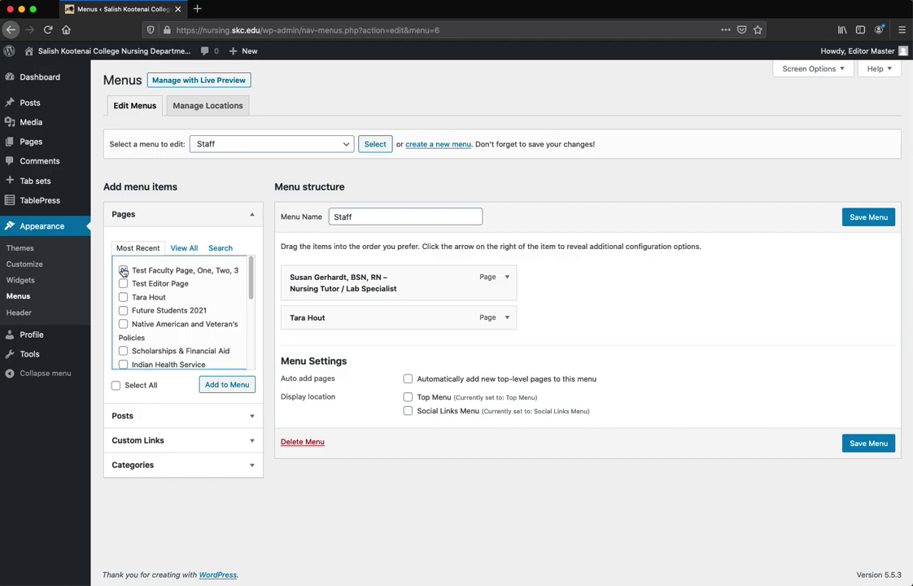
click(234, 384)
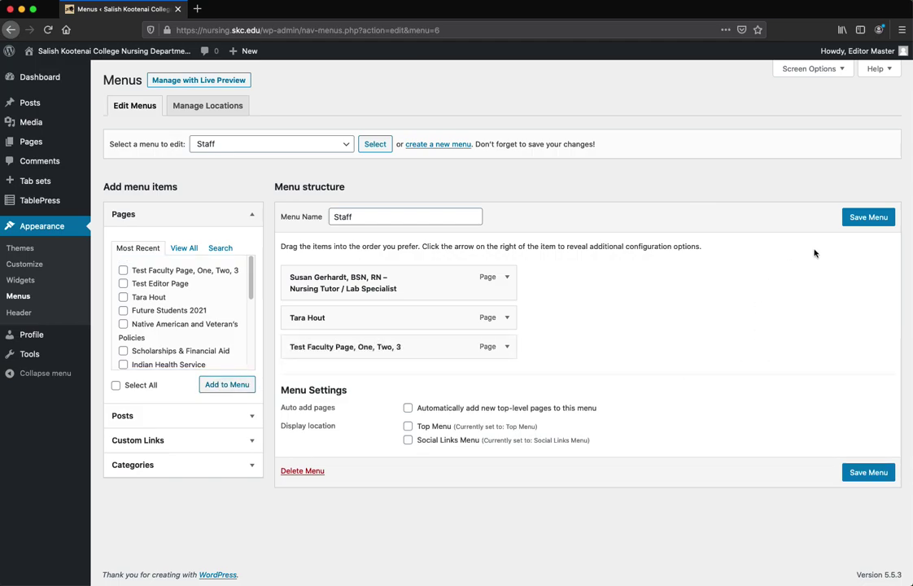
click(856, 218)
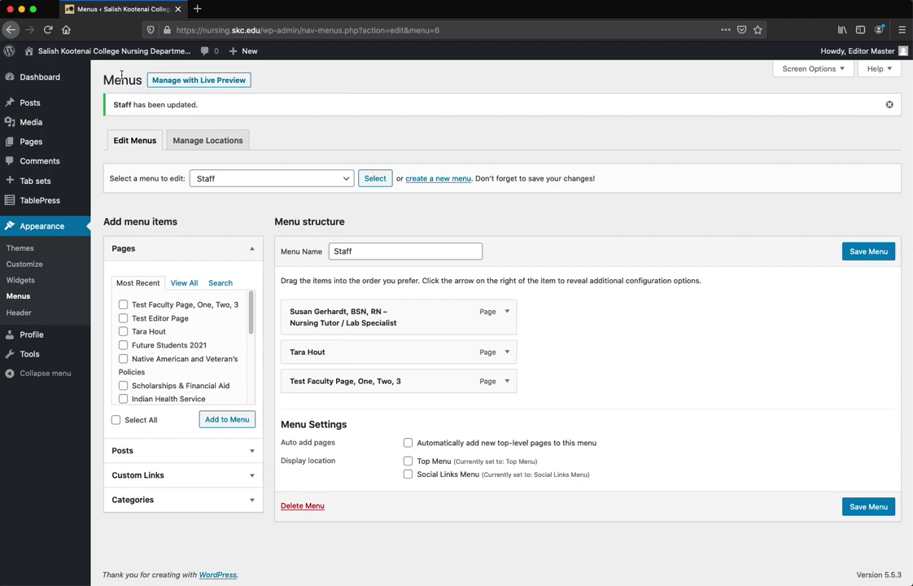
Visit the live site's Faculty & Staff page and check the Staff list for the added test page.
mouse_move(107, 56)
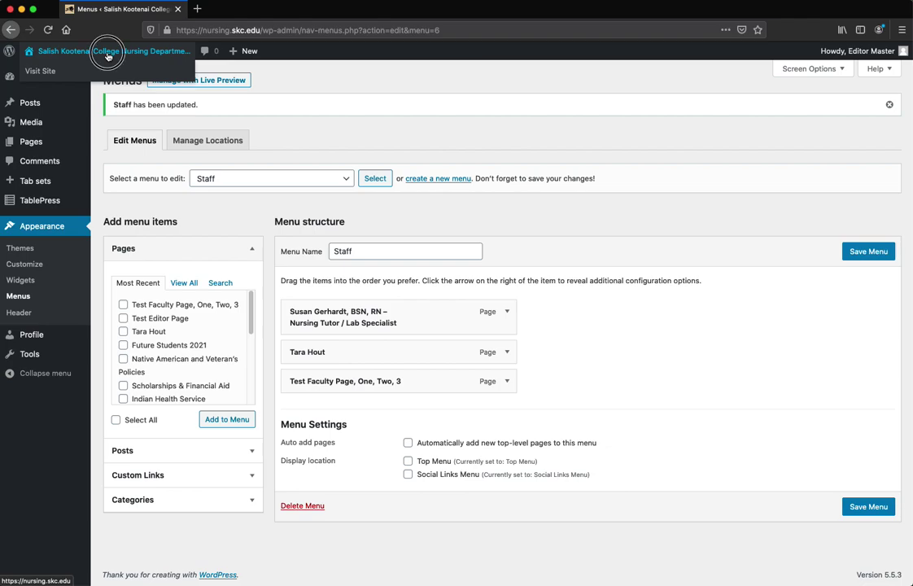
click(96, 51)
scroll(277, 427, down, 2)
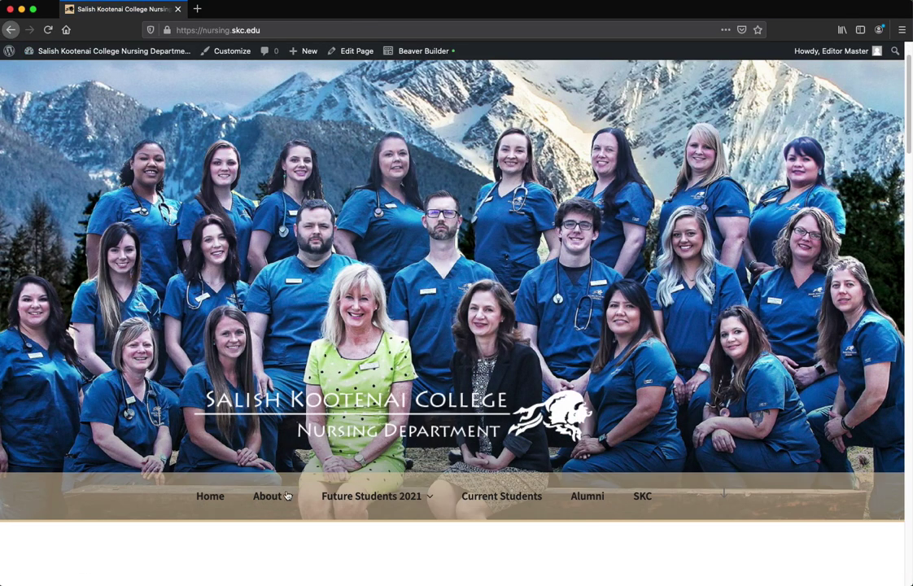
mouse_move(269, 494)
scroll(269, 504, down, 2)
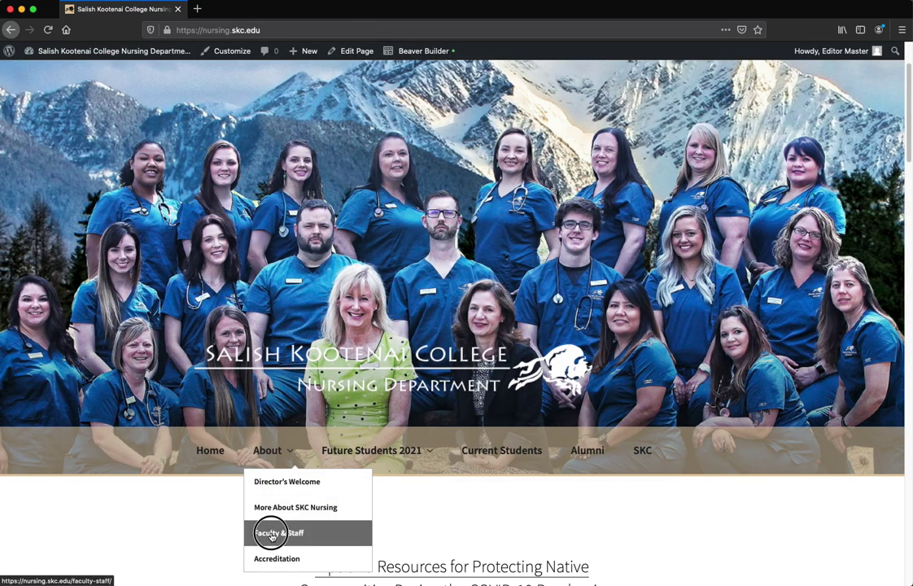
click(269, 530)
scroll(203, 365, down, 1)
scroll(205, 365, down, 6)
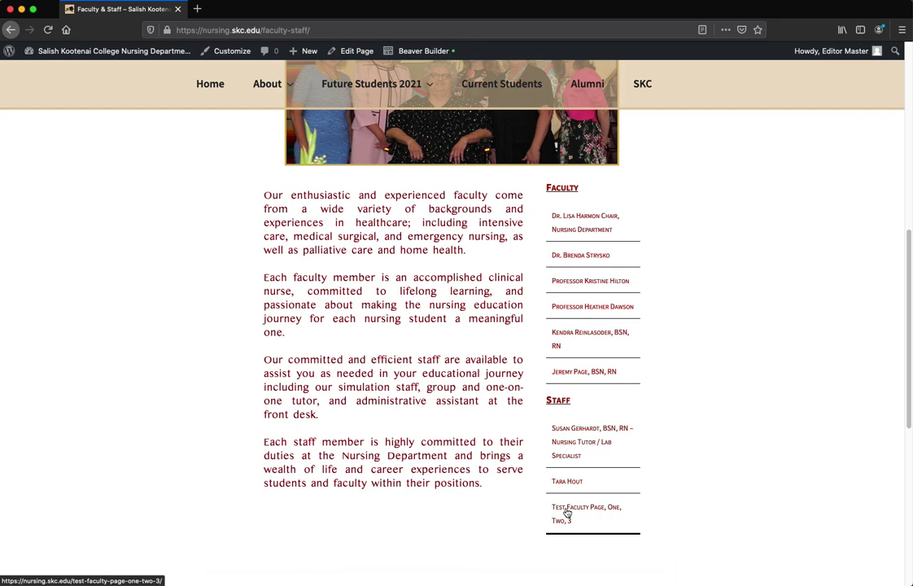
Open Test Faculty Page, One, Two, 3 from the Staff list and check its sidebar menus.
click(566, 512)
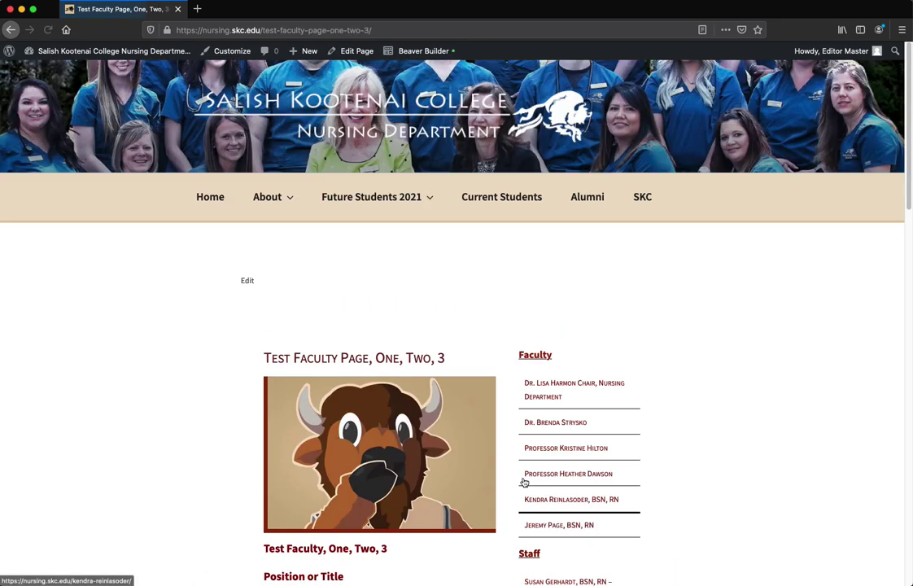
scroll(179, 396, down, 3)
scroll(177, 396, down, 2)
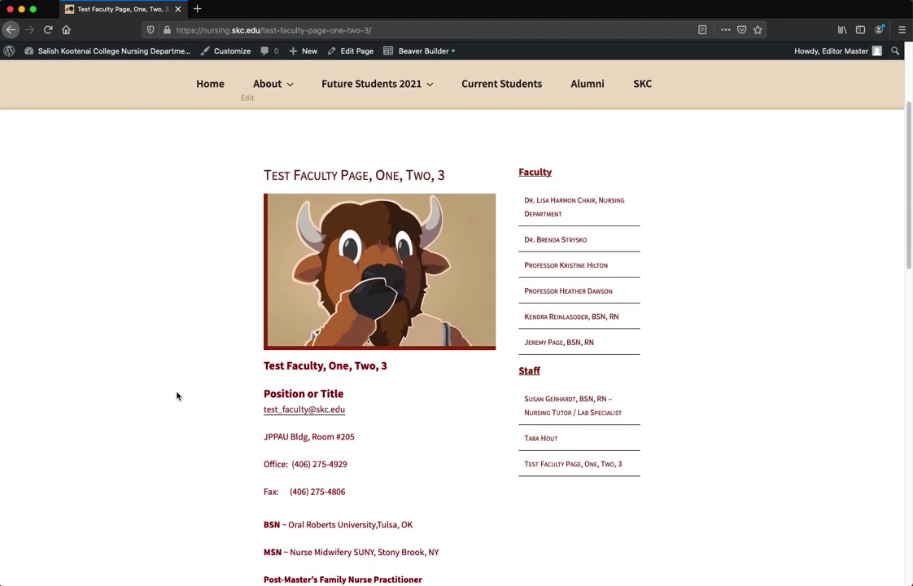
scroll(178, 396, up, 5)
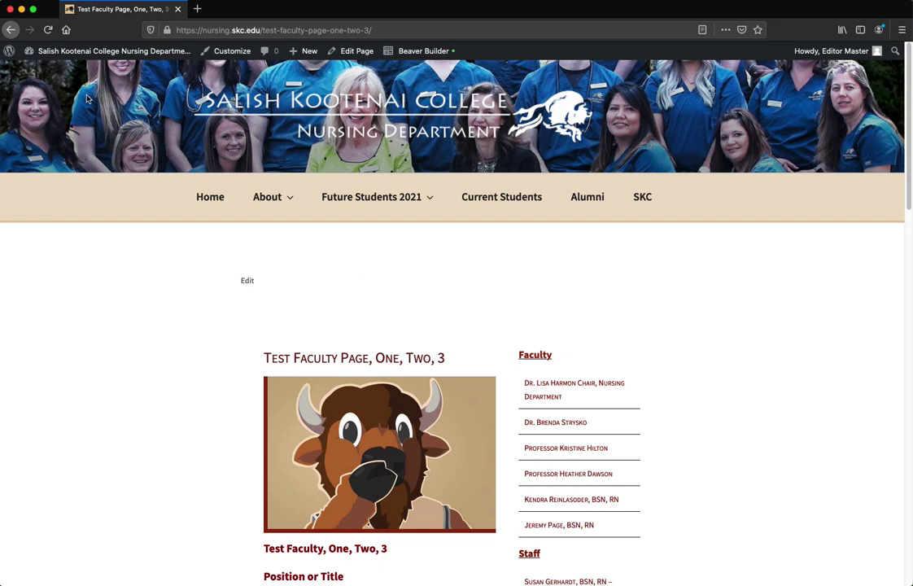
Reopen the Staff menu in the menu editor, move the Test Faculty Page item up one place, and return it to the end.
mouse_move(70, 54)
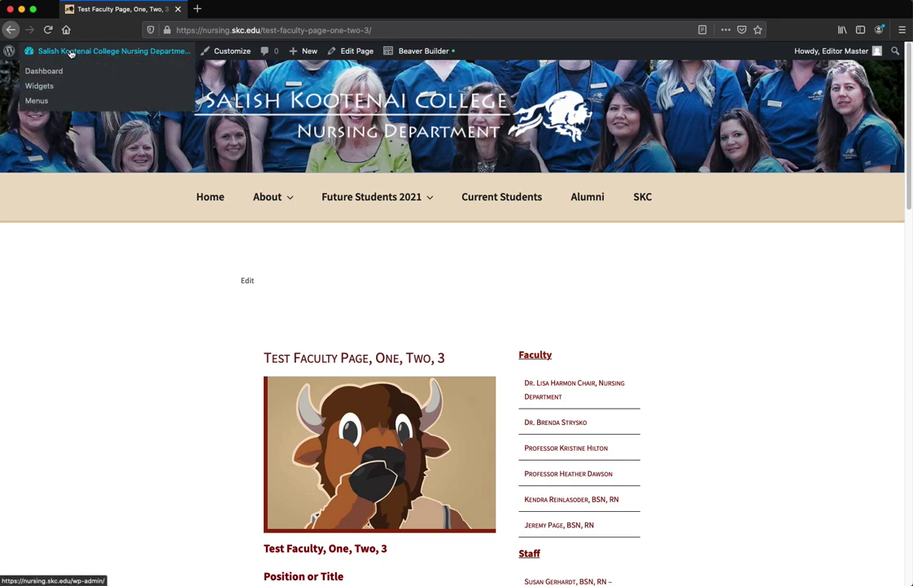
click(37, 102)
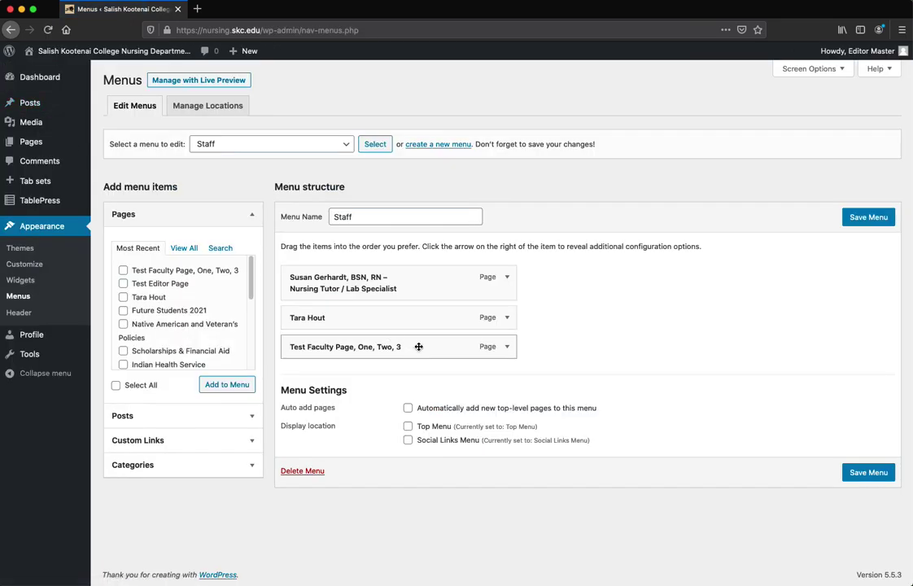
drag(417, 346, 416, 270)
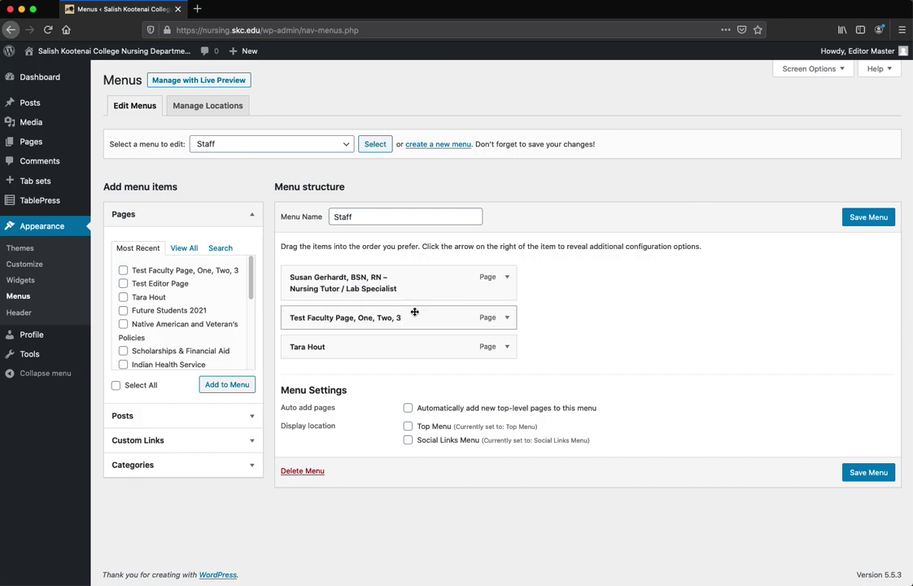
drag(414, 312, 412, 350)
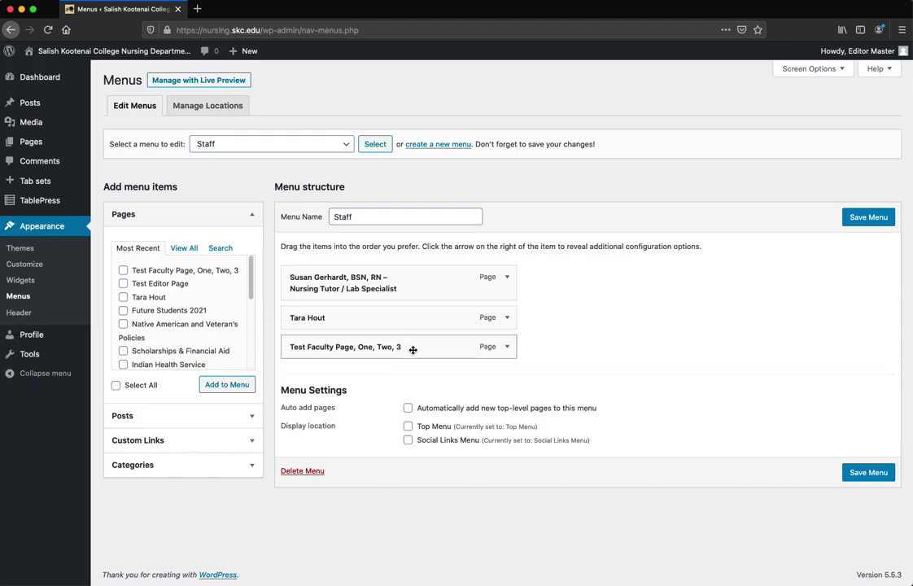
Nest the Test Faculty Page item under the first Staff entry, and try nesting the last entry beneath it before returning it to top level.
click(330, 349)
drag(330, 349, 359, 327)
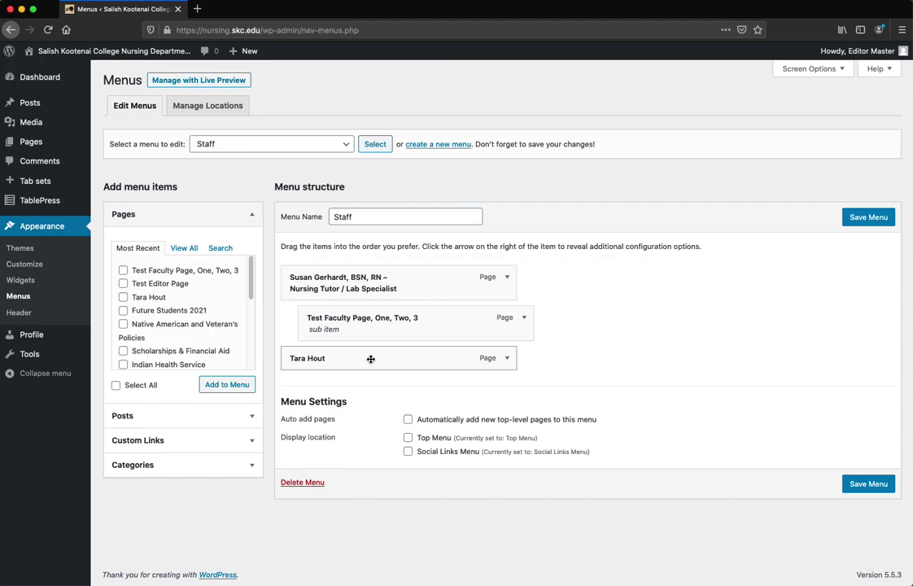
drag(370, 359, 440, 359)
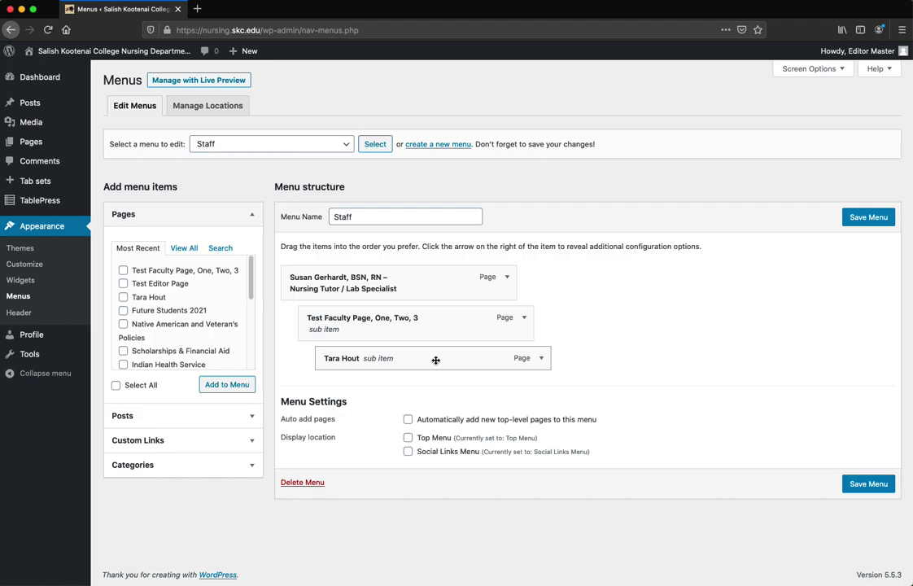
drag(435, 359, 397, 361)
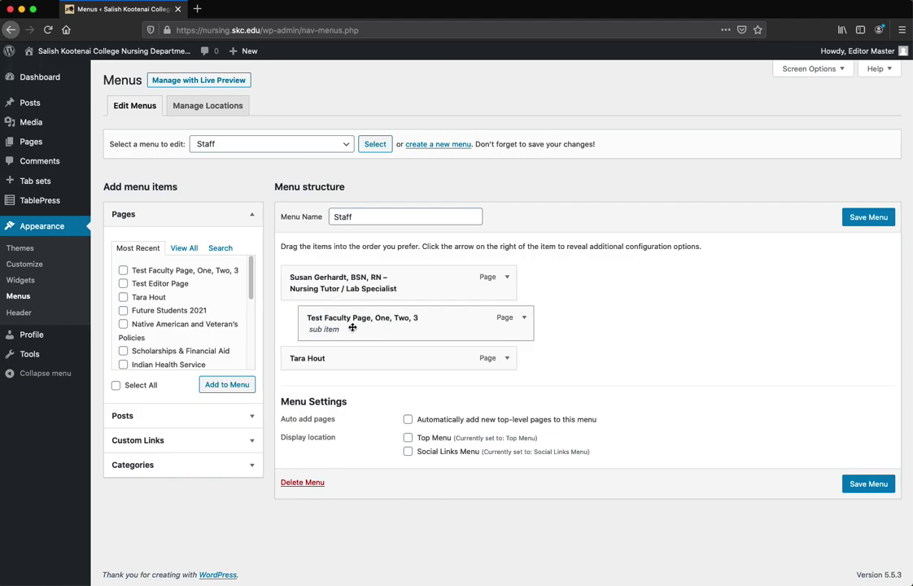
Expand the Test Faculty Page menu item and change its navigation label to "Test Faculty Page, One, Two, 3 Typing Here".
click(525, 319)
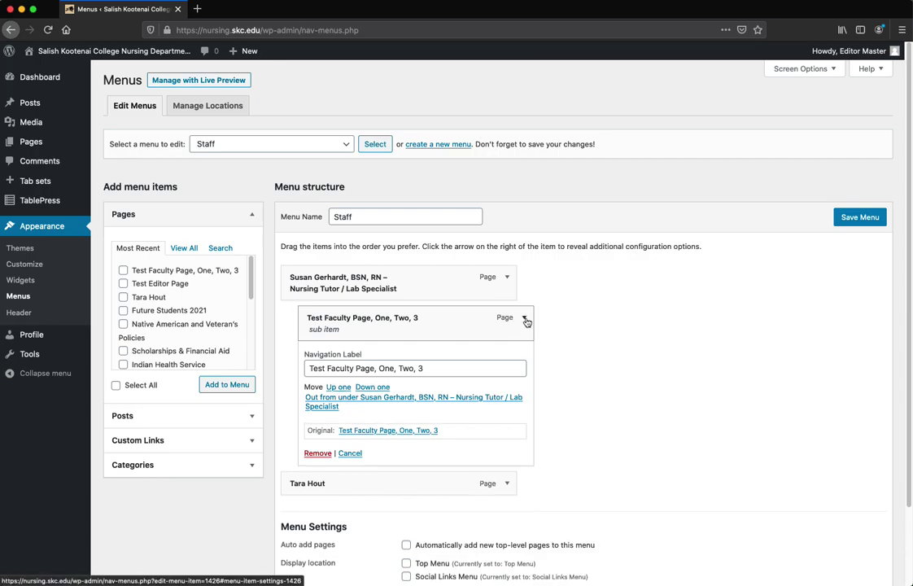
click(525, 320)
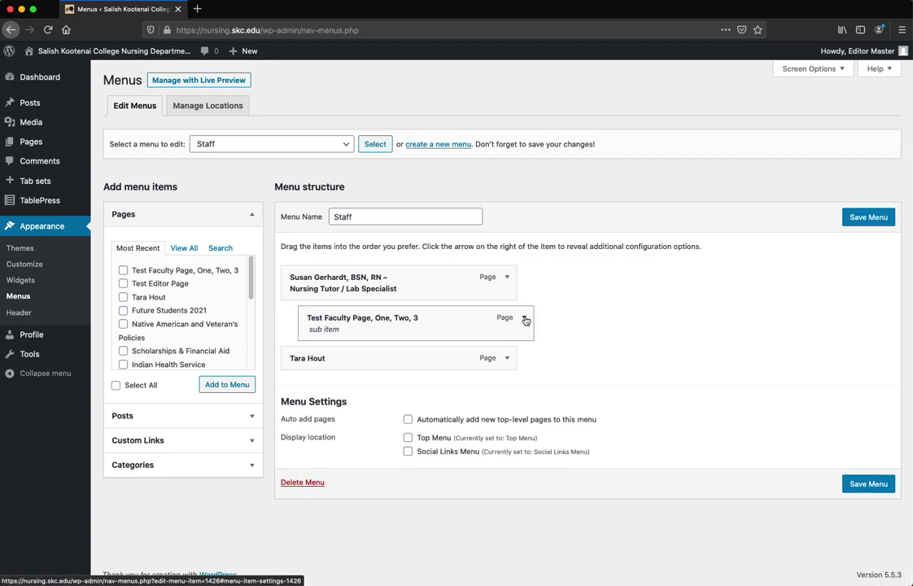
click(525, 320)
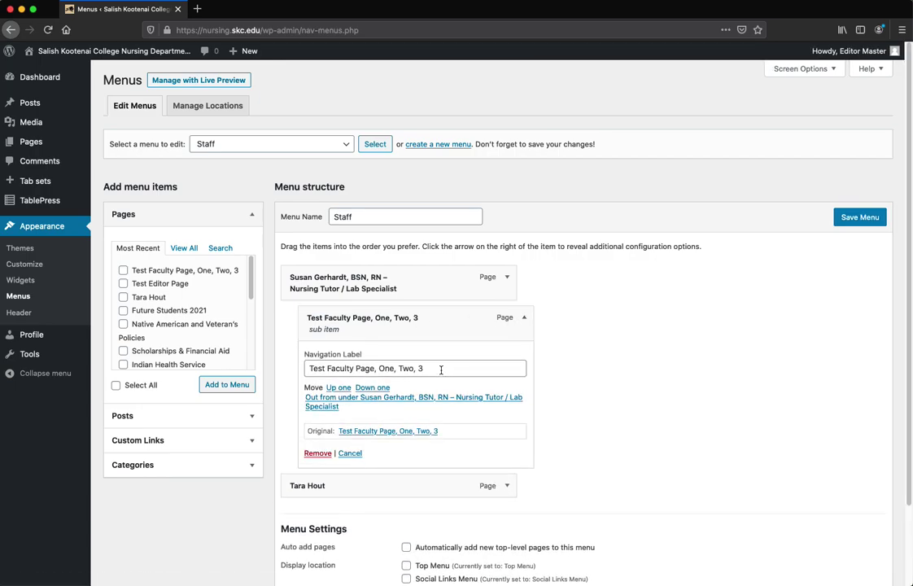
click(440, 369)
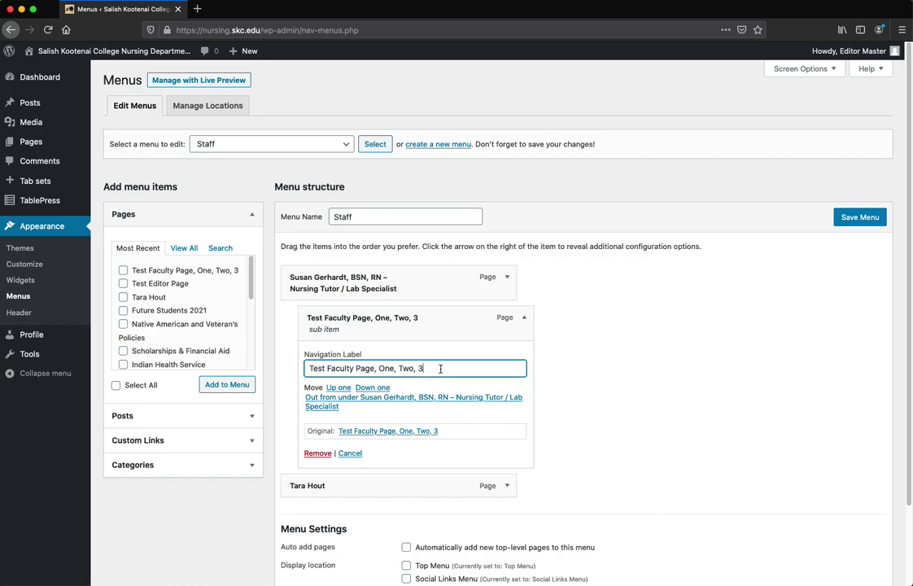
text(Typing Here)
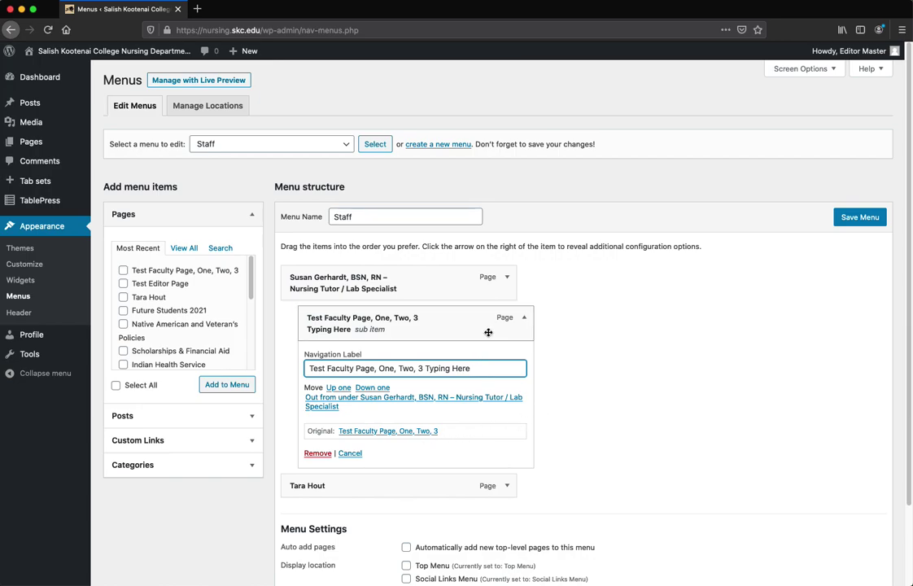
Remove the Test Faculty Page item from the Staff menu and save the menu.
click(317, 453)
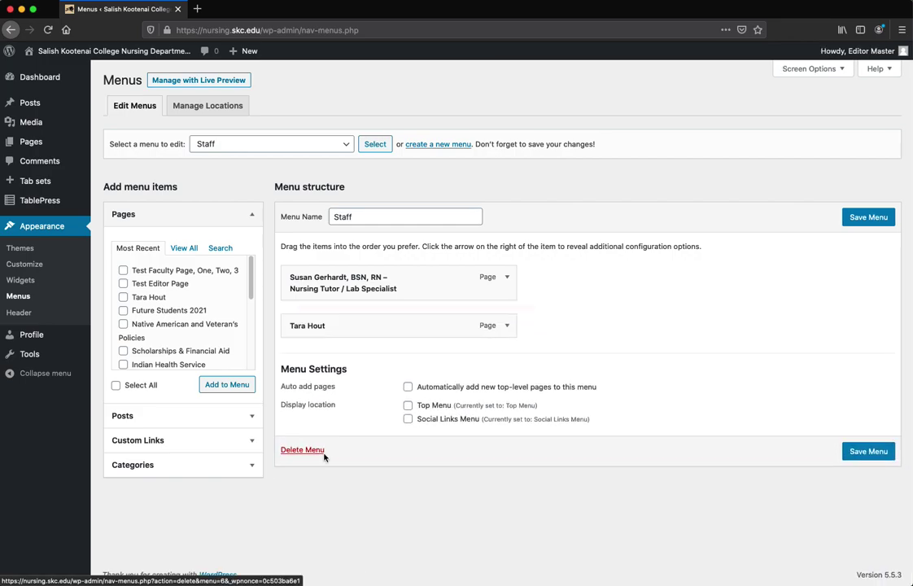
click(869, 217)
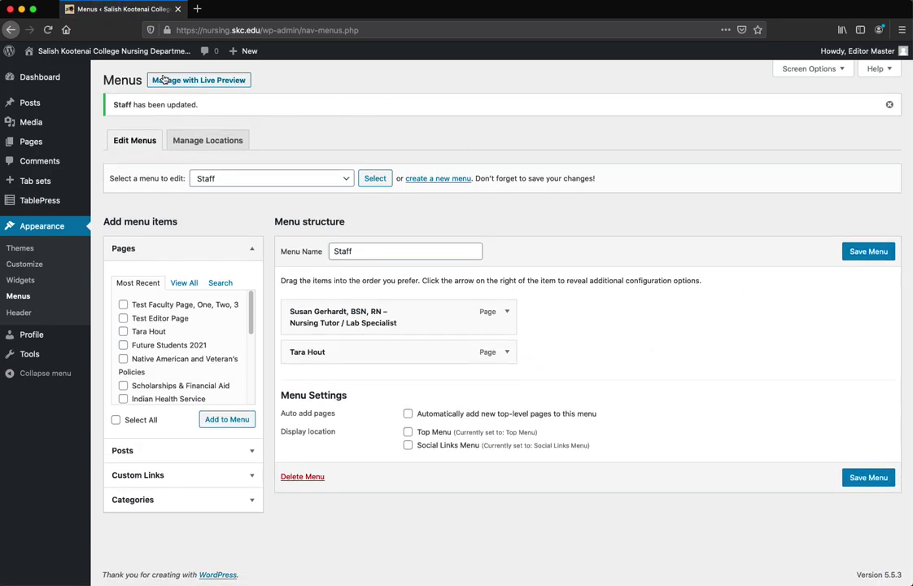
Return to the live Faculty & Staff page and check the Staff list after the item's removal.
click(147, 75)
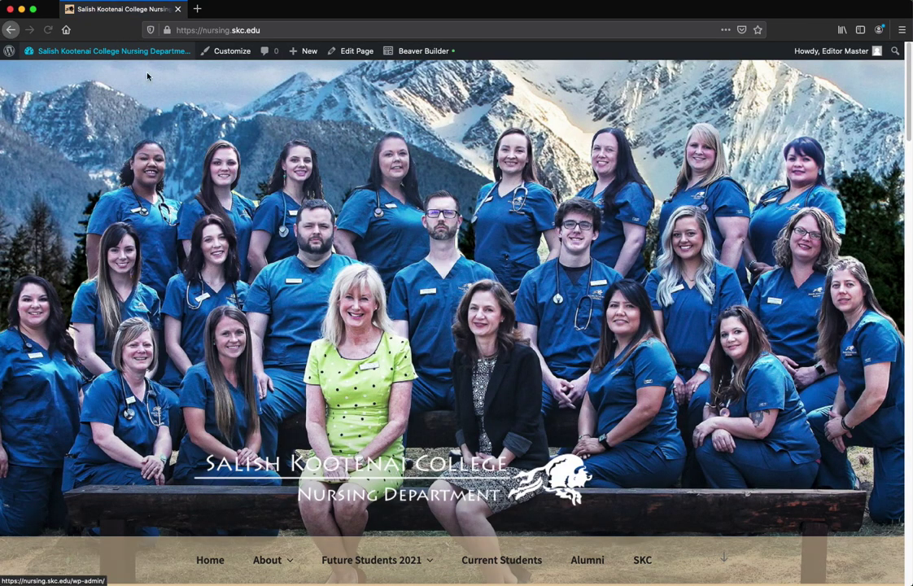
scroll(297, 480, down, 3)
mouse_move(272, 405)
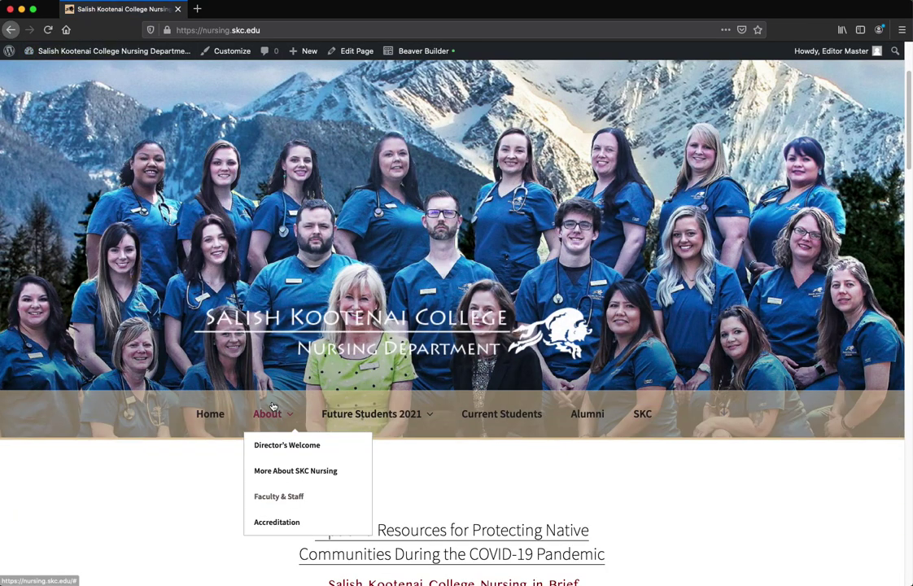
click(273, 494)
scroll(284, 464, down, 2)
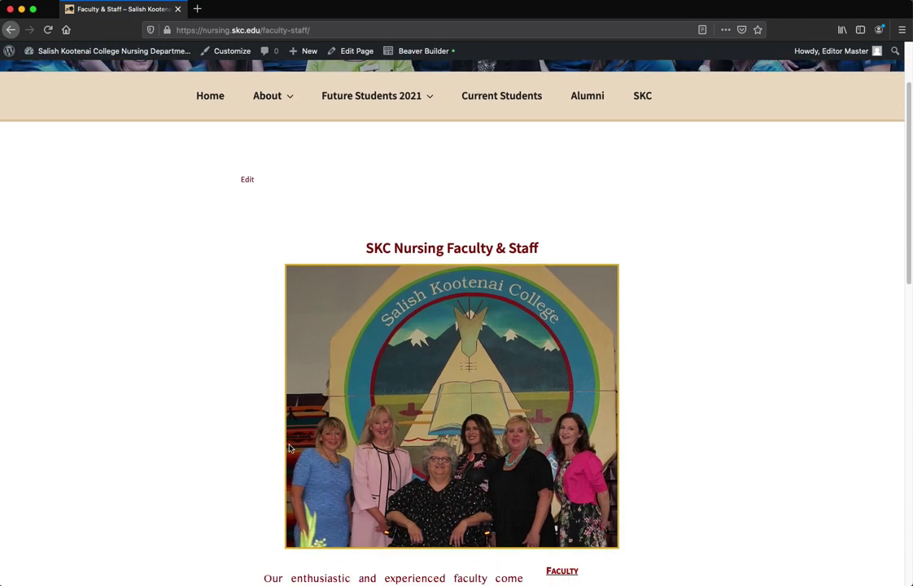
scroll(289, 447, down, 8)
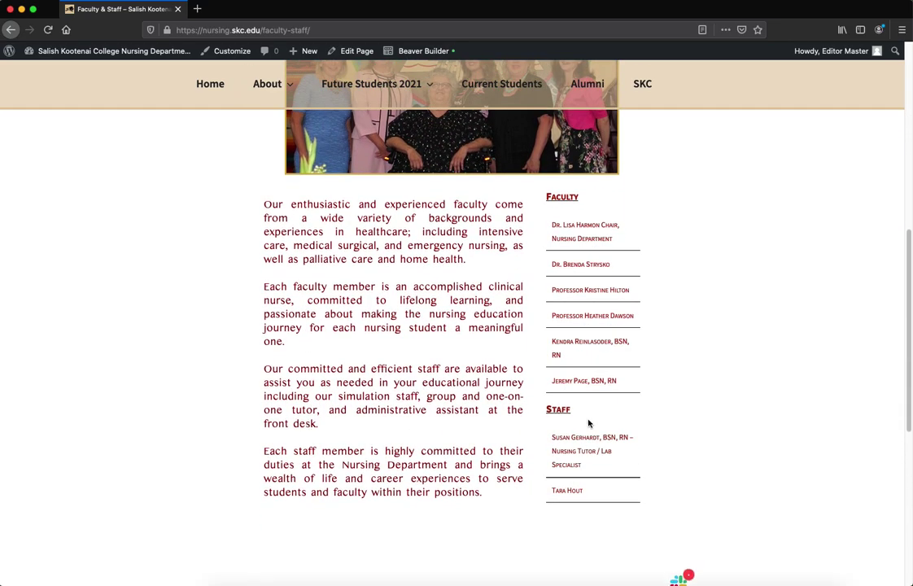